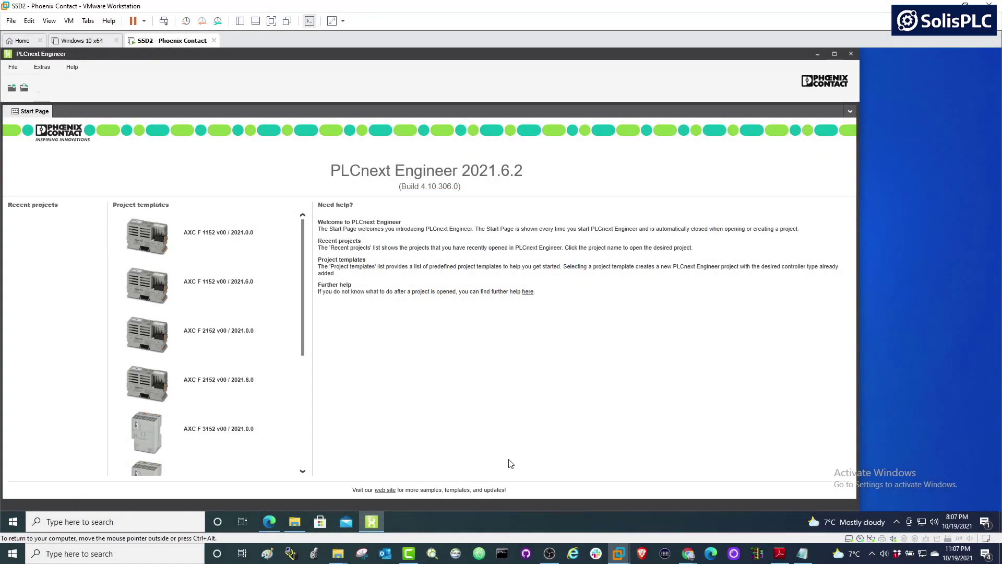
# Ping 192.168.1.10 from Command Prompt and stop it once every request times out.
pyautogui.click(501, 554)
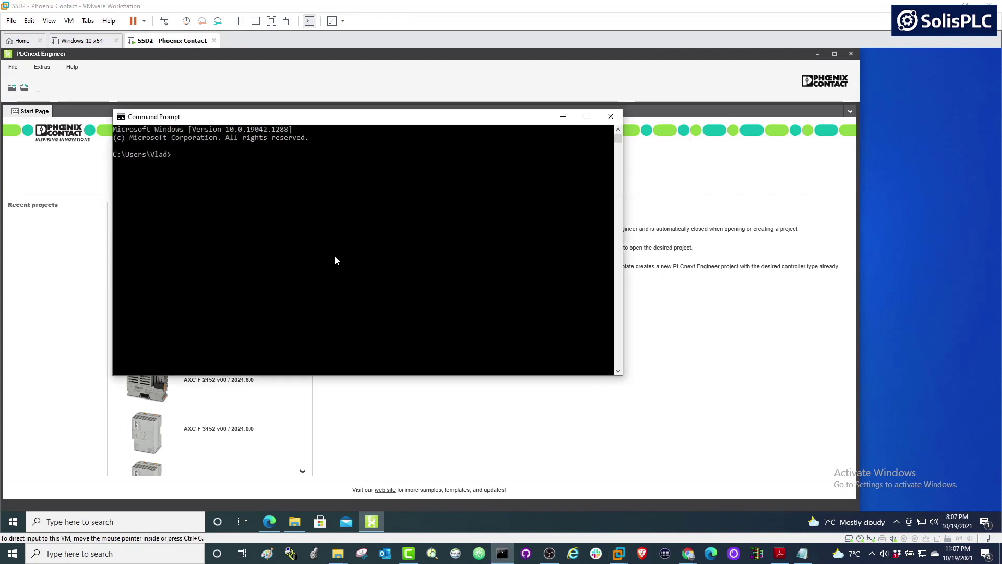
pyautogui.moveTo(335, 123); pyautogui.dragTo(366, 118)
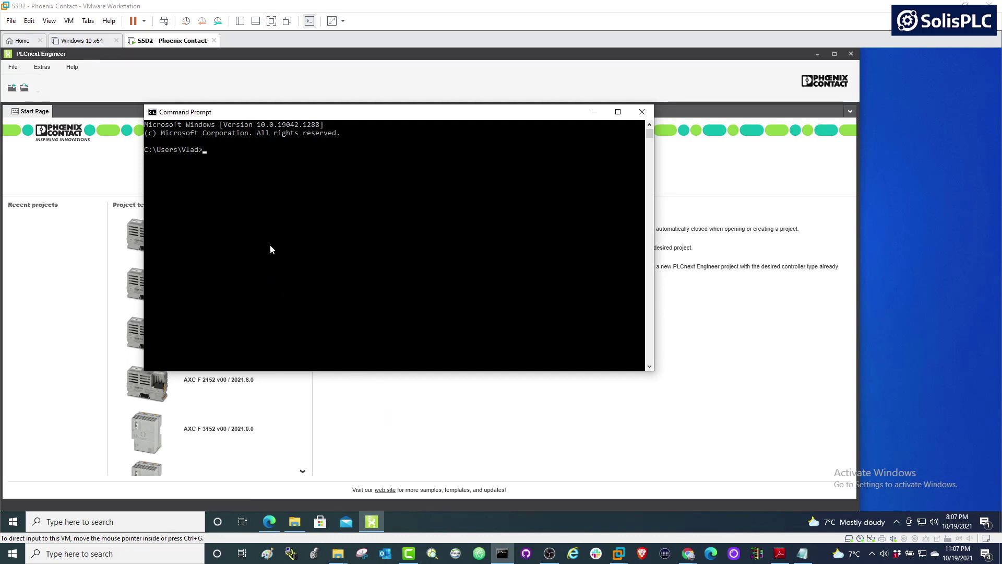
pyautogui.click(276, 189)
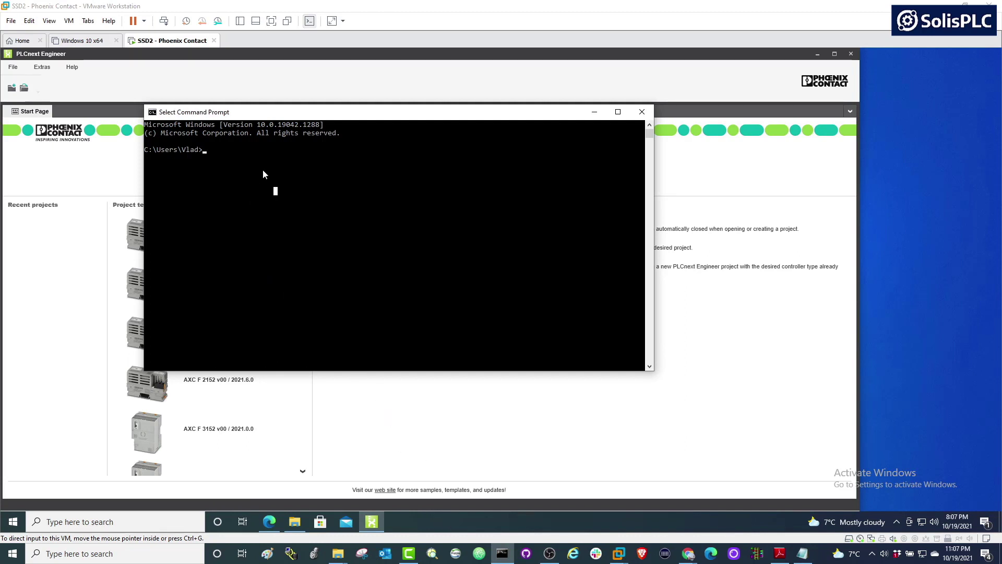
pyautogui.moveTo(294, 115); pyautogui.dragTo(342, 105)
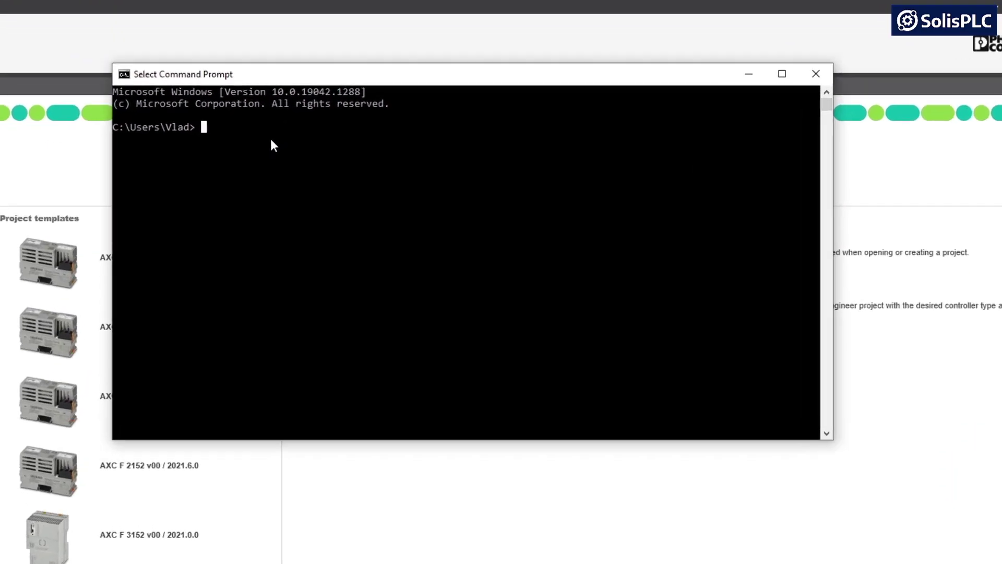
pyautogui.write('ping ')
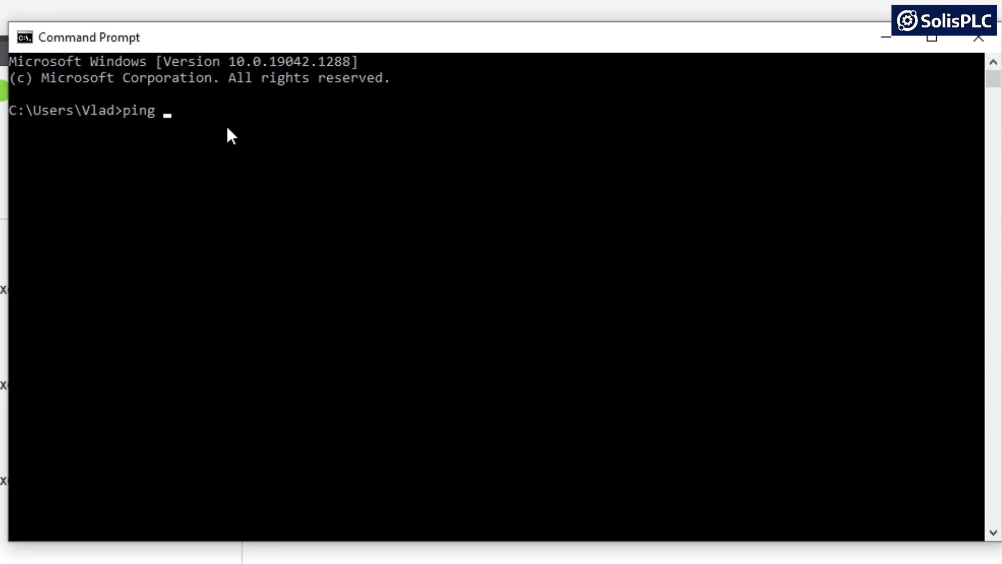
pyautogui.write('192.168.1.10')
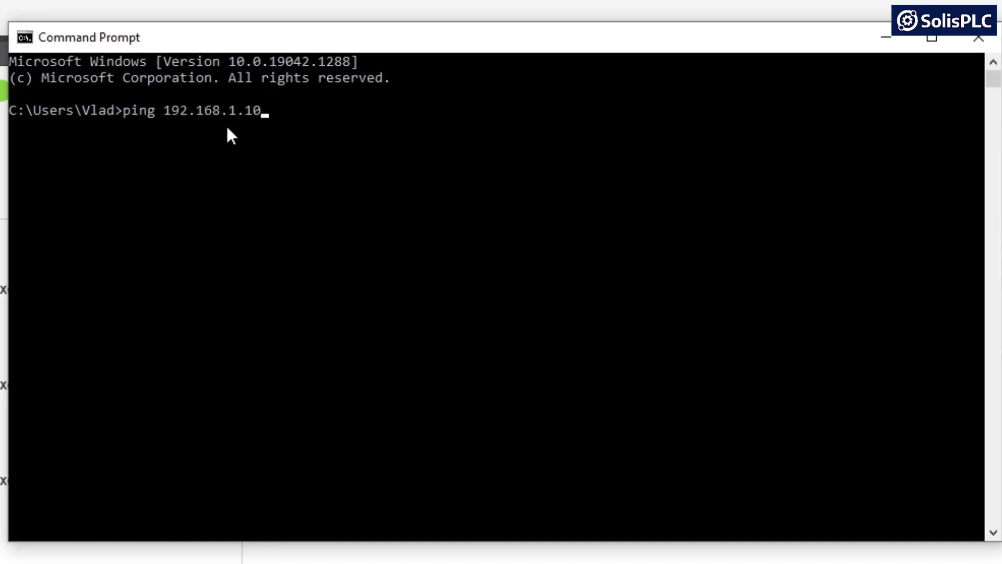
pyautogui.press('Return')
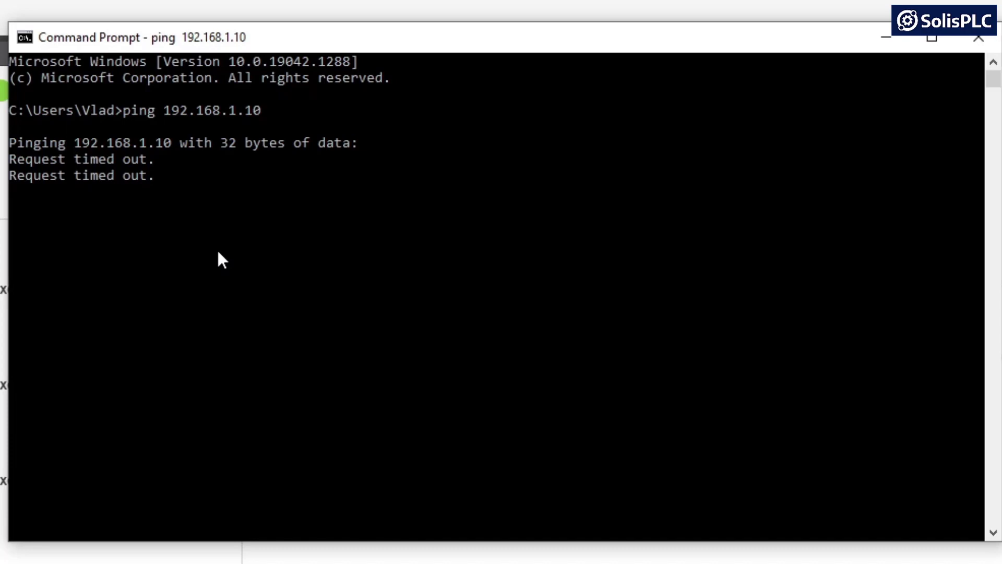
pyautogui.hotkey('ctrl', 'c')
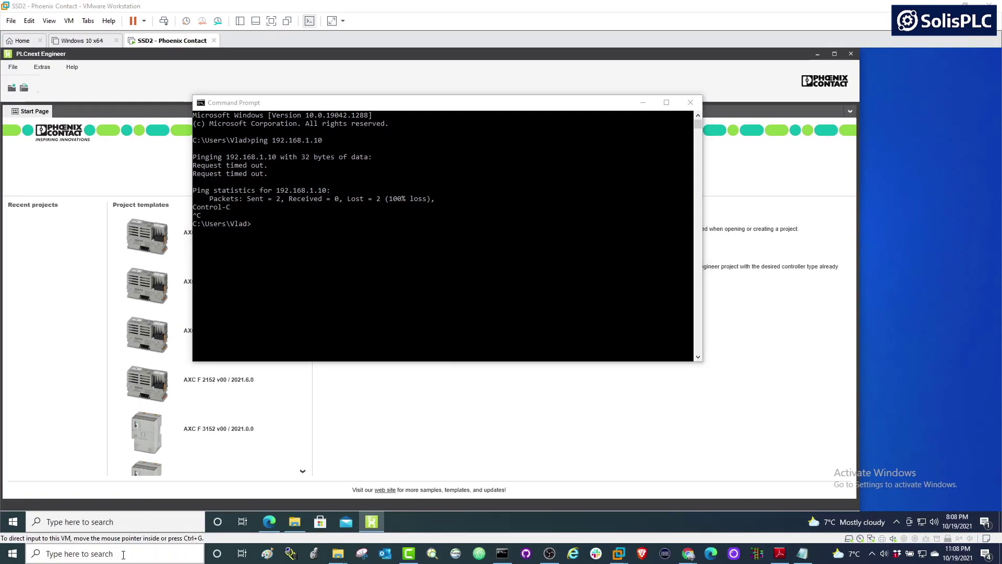
pyautogui.click(123, 555)
# Launch Control Panel and reach the network adapter list via Network and Sharing Center.
pyautogui.write('contro')
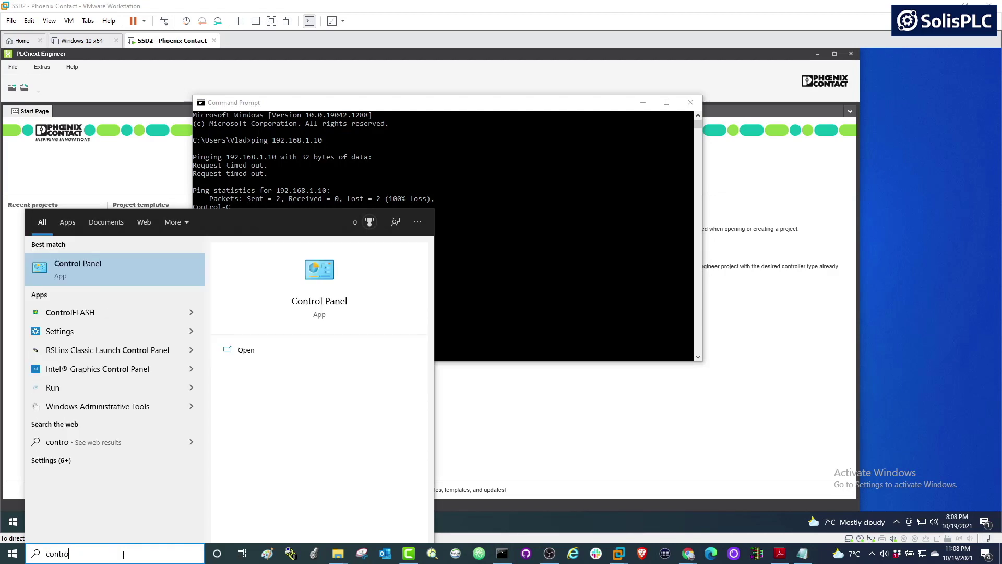
pyautogui.write('l panel')
pyautogui.press('Return')
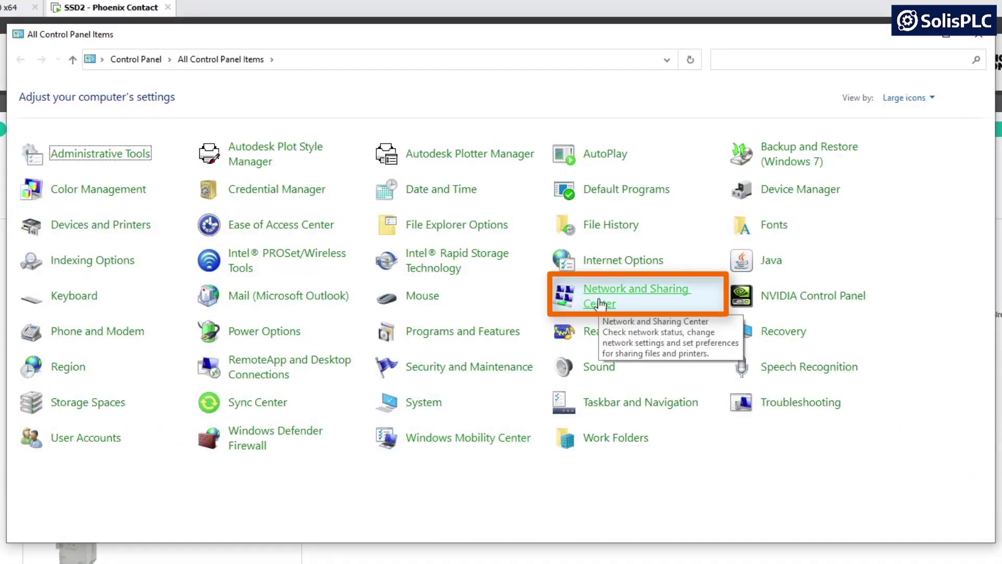
pyautogui.click(600, 303)
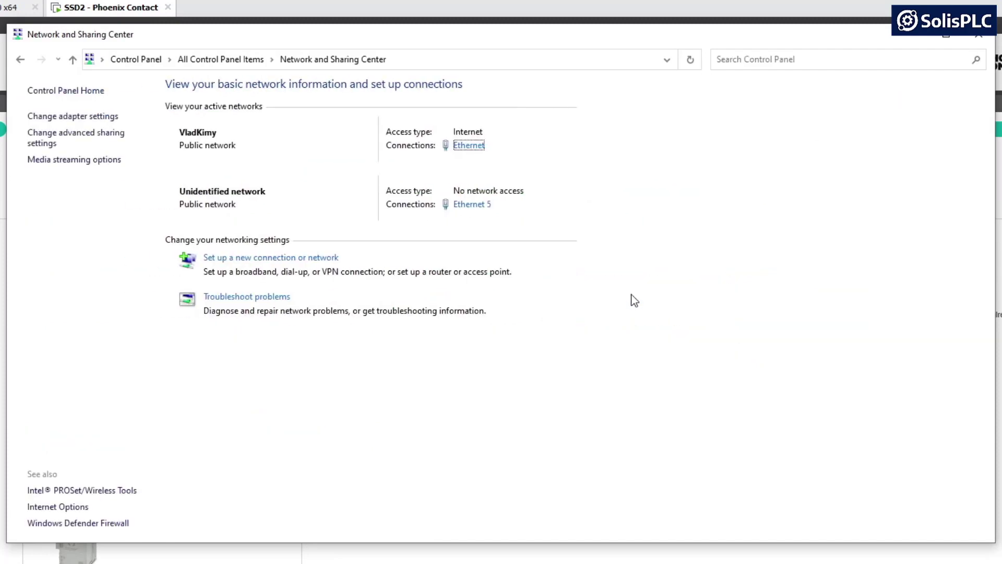
pyautogui.click(79, 117)
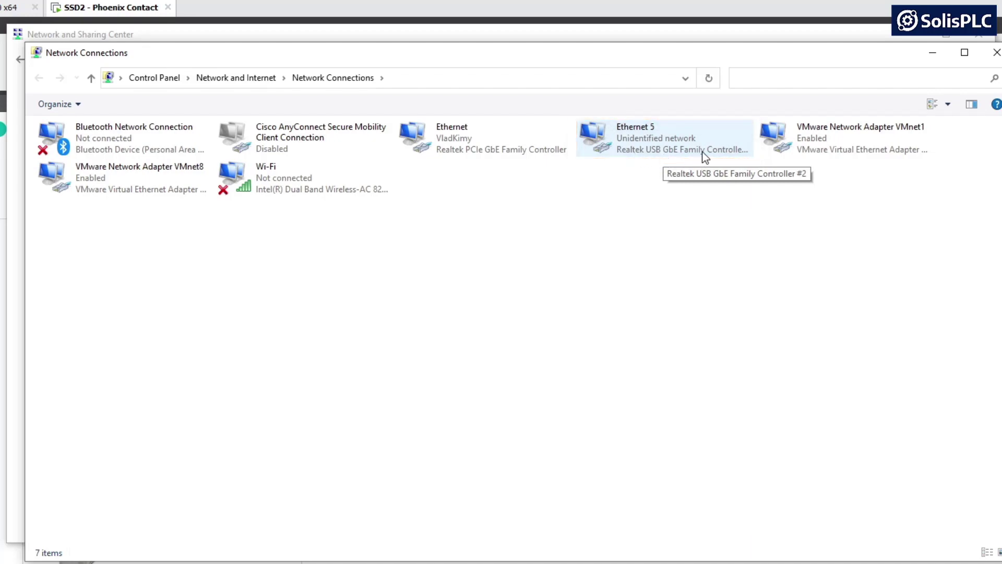
# Open the Ethernet 5 adapter's properties and its Internet Protocol Version 4 (TCP/IPv4) settings.
pyautogui.doubleClick(670, 149)
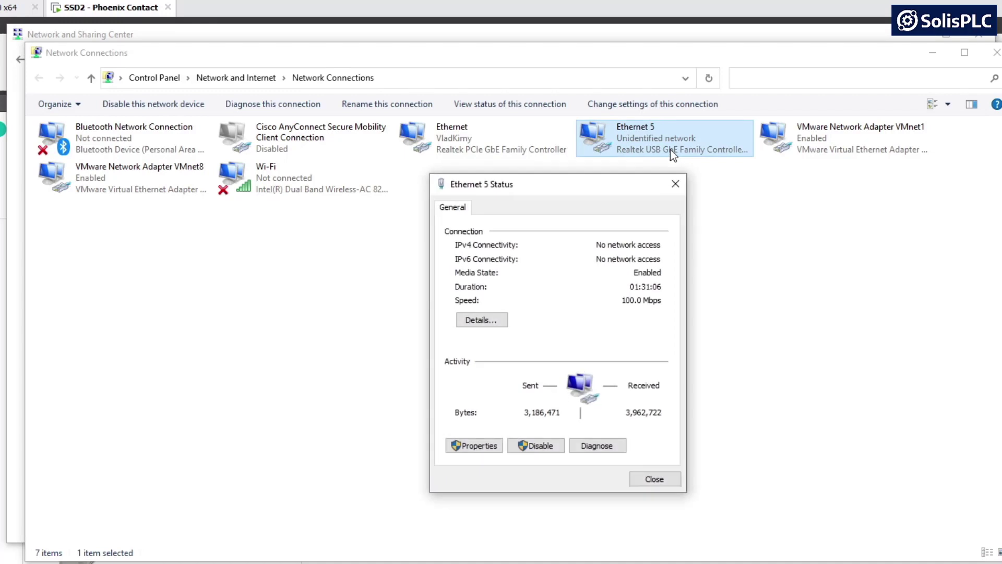
pyautogui.click(474, 447)
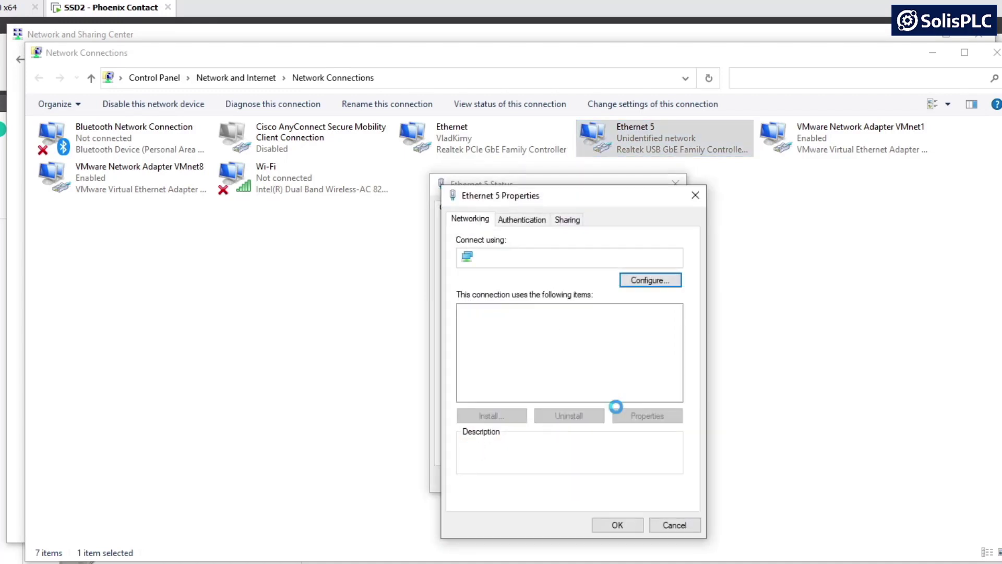
pyautogui.scroll(-1, 579, 344)
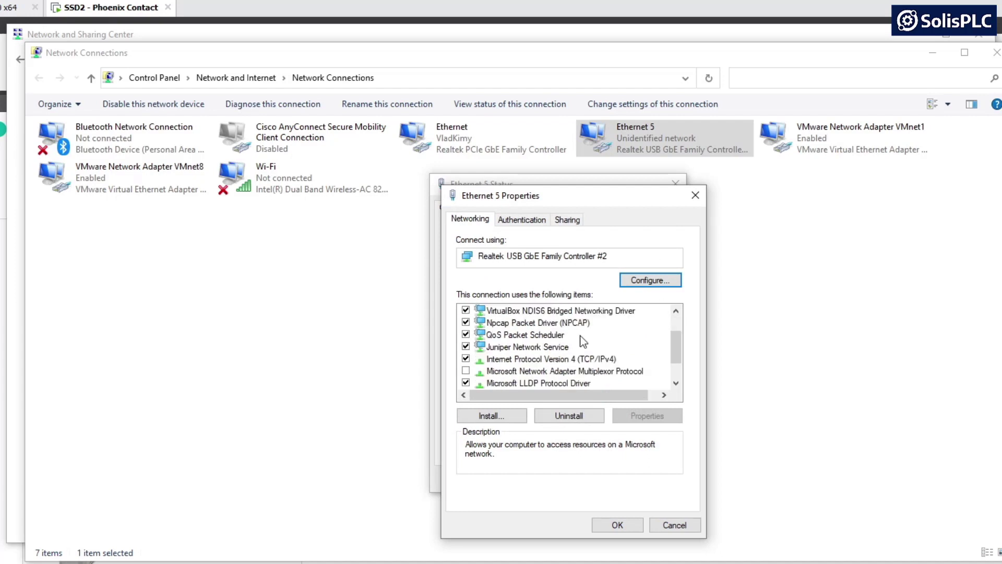
pyautogui.doubleClick(545, 361)
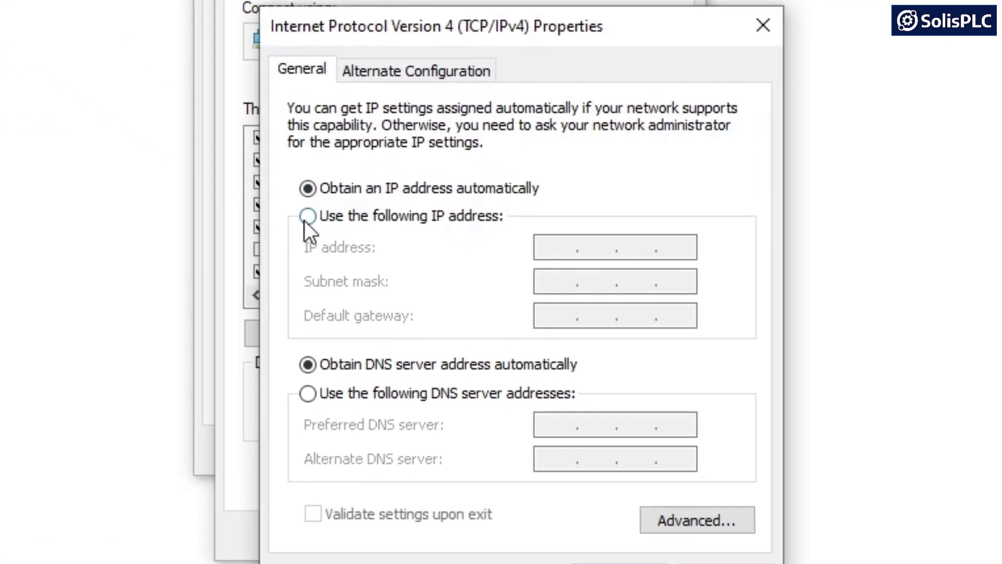
# Give Ethernet 5 the static IP 192.168.1.200 with subnet mask 255.255.255.0 and confirm.
pyautogui.click(491, 352)
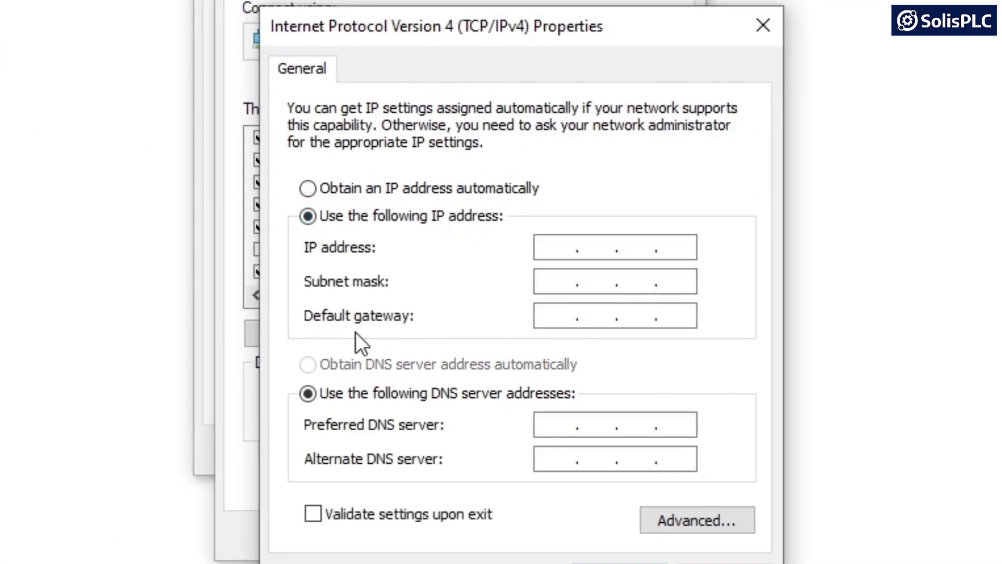
pyautogui.click(560, 250)
pyautogui.write('192 . ')
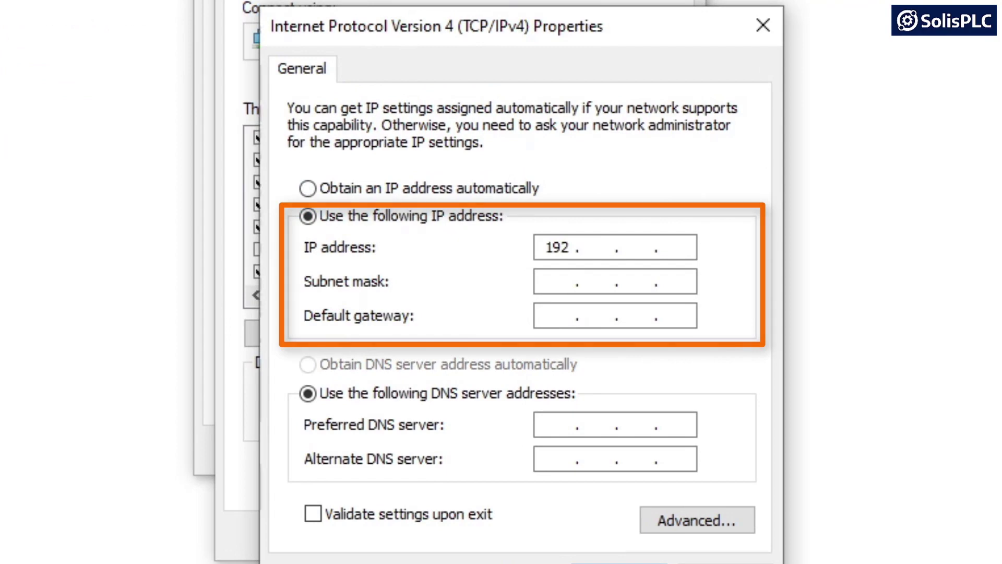
pyautogui.write('168 . 1')
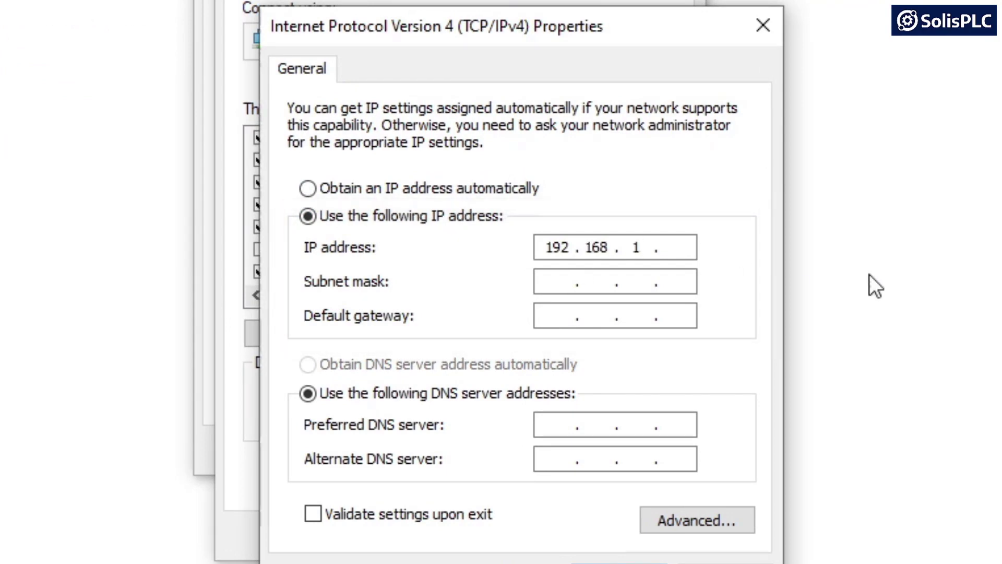
pyautogui.click(682, 249)
pyautogui.write('200')
pyautogui.click(540, 284)
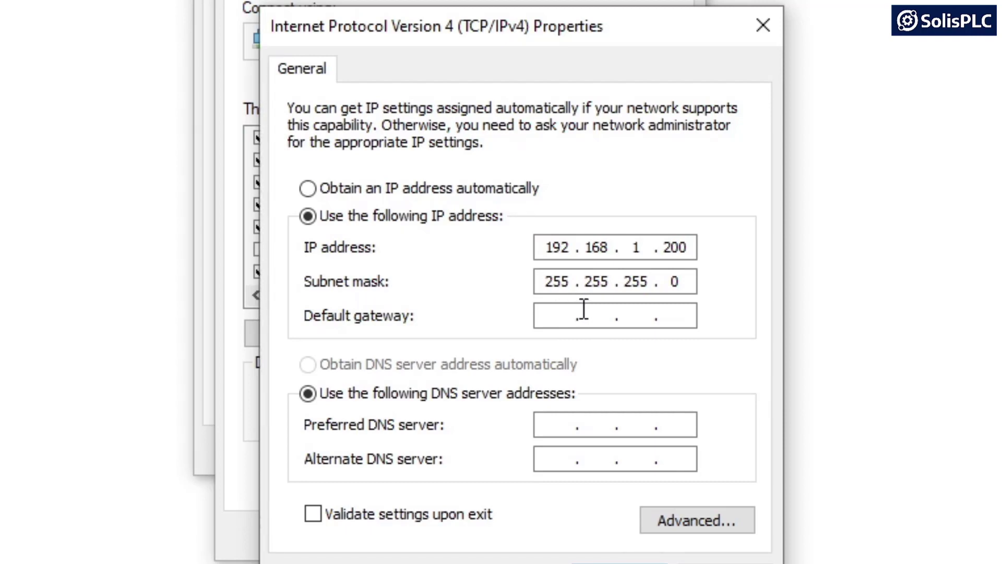
pyautogui.press('Return')
pyautogui.click(538, 544)
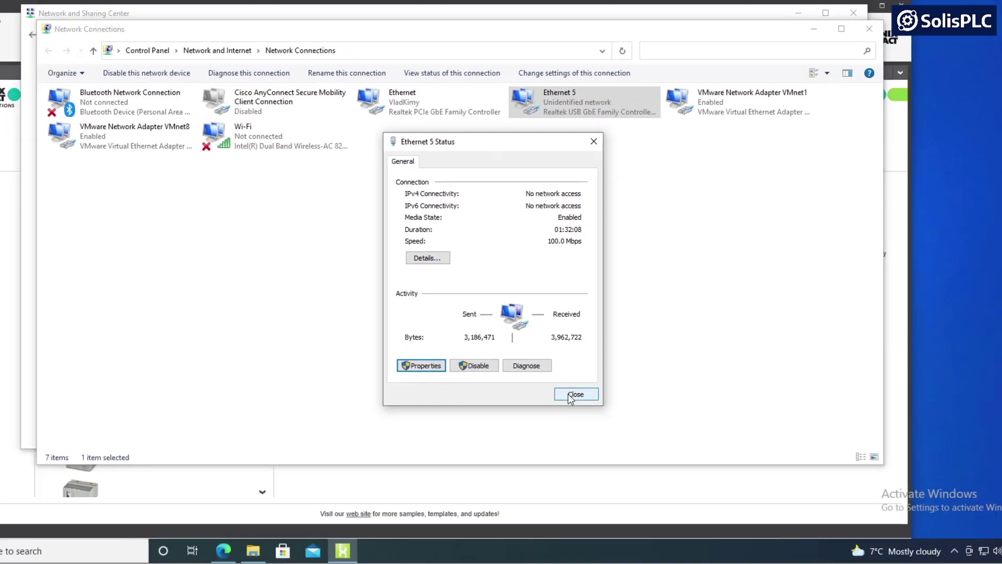
# Close the status window and ping 192.168.1.10 again, now getting 4 of 4 replies.
pyautogui.click(572, 395)
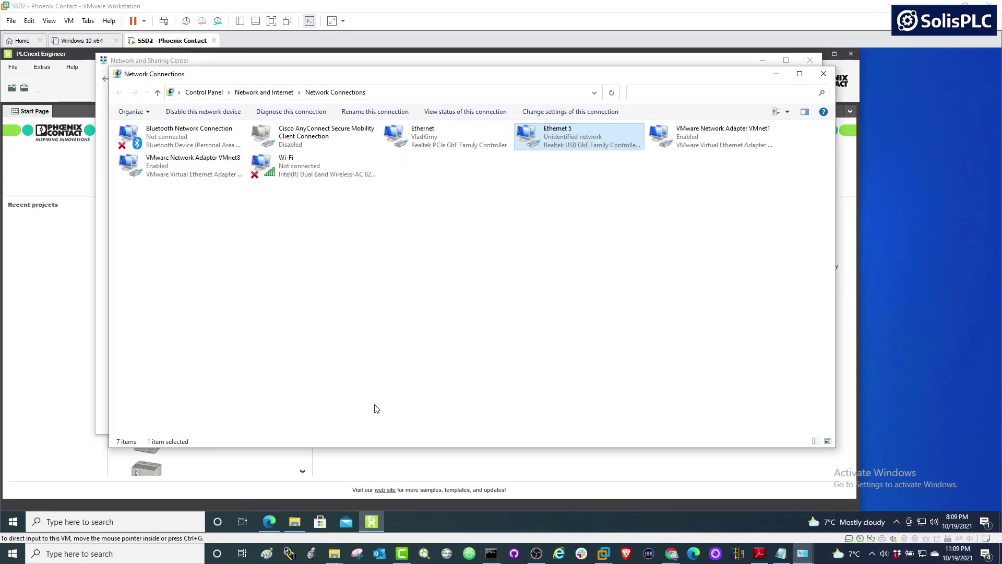
pyautogui.click(492, 554)
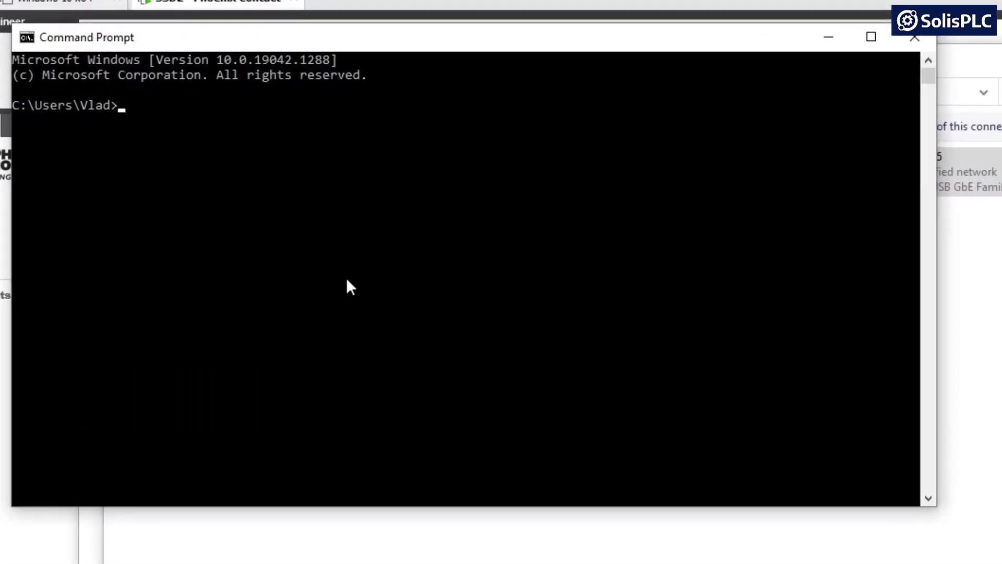
pyautogui.click(204, 168)
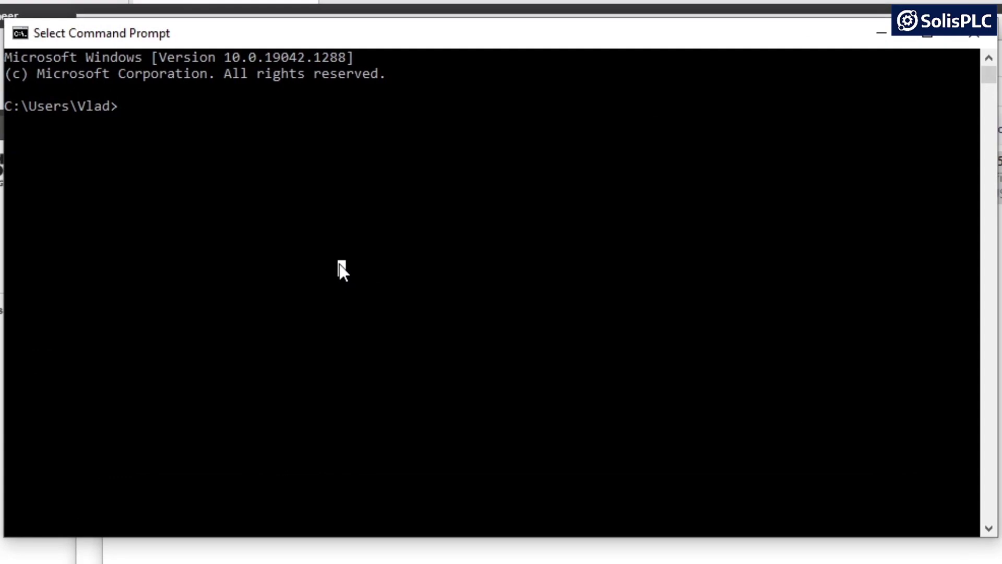
pyautogui.write('ping 192.168.1')
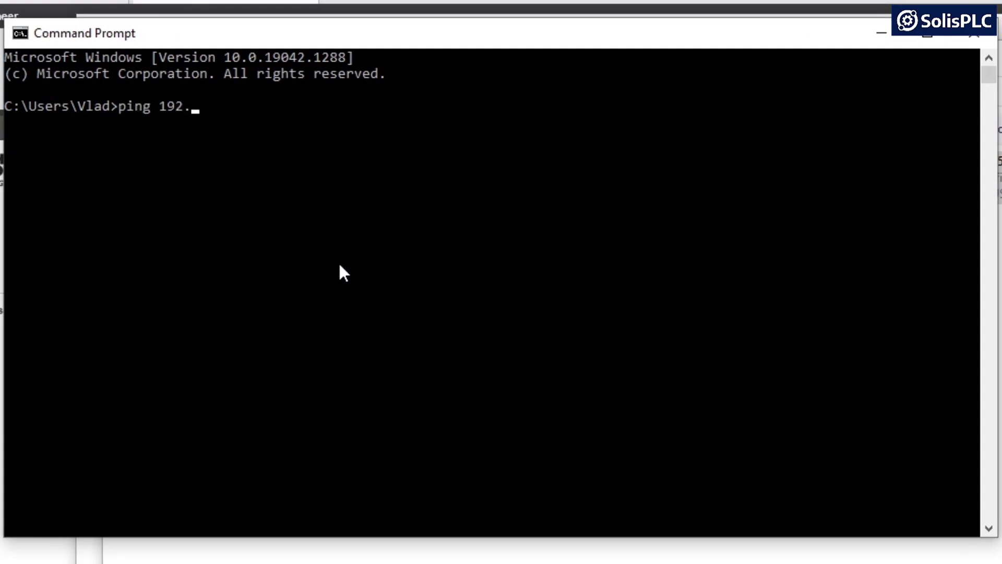
pyautogui.write('.10')
pyautogui.press('Return')
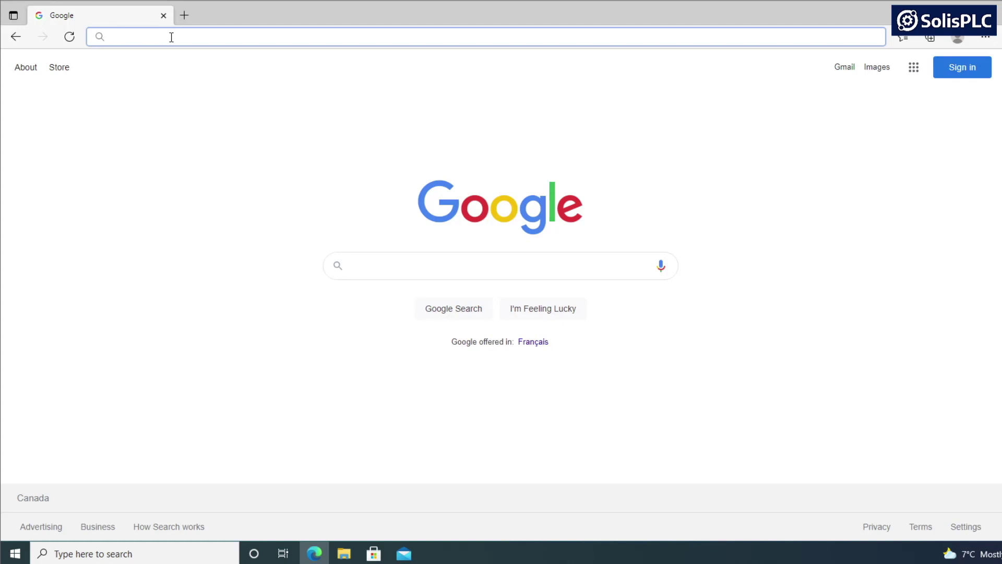
# Browse to 192.168.1.10/wbm and log in to the AXC F 2152 with the controller's credentials.
pyautogui.write('192.168.1.10/welcome/')
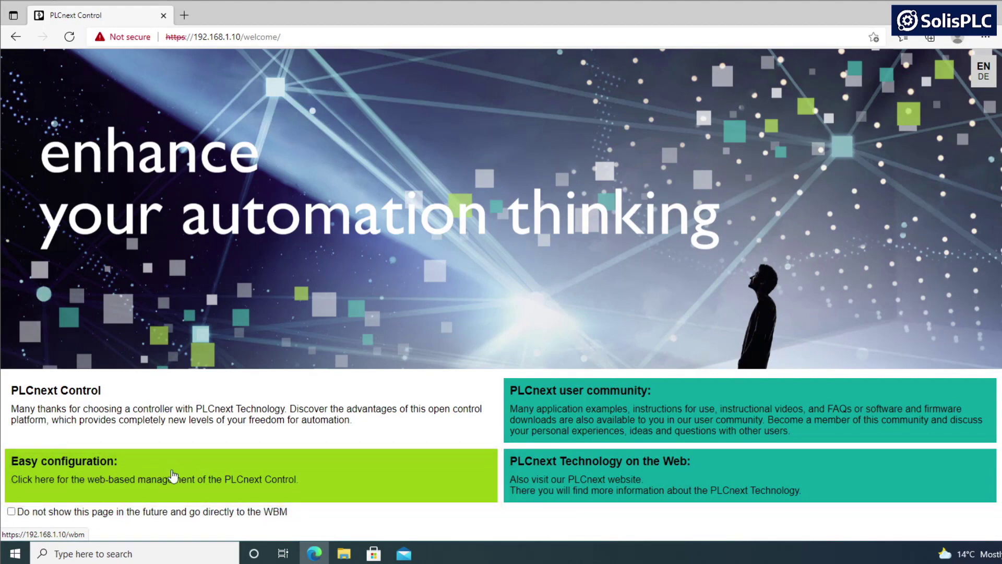
pyautogui.moveTo(283, 37); pyautogui.dragTo(252, 38)
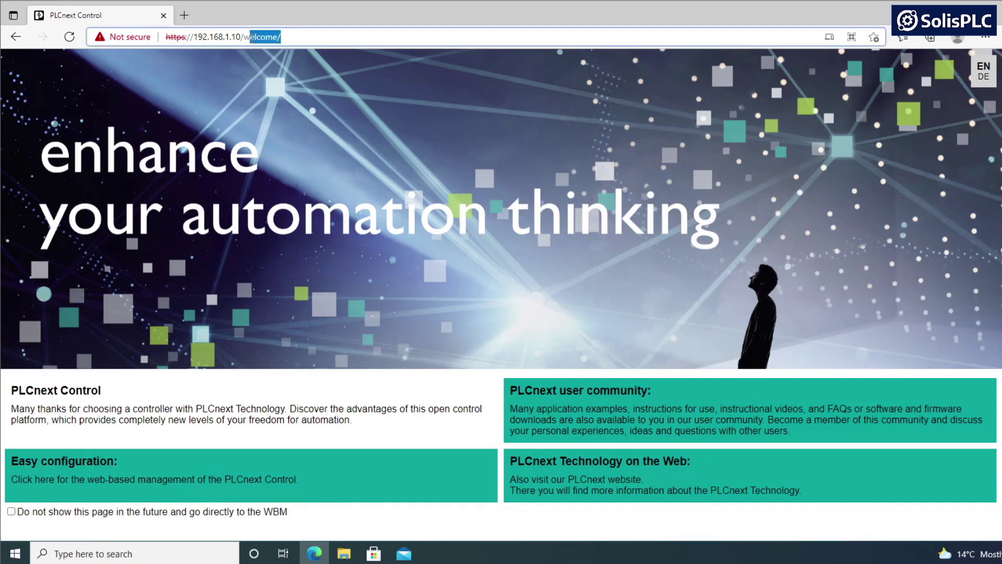
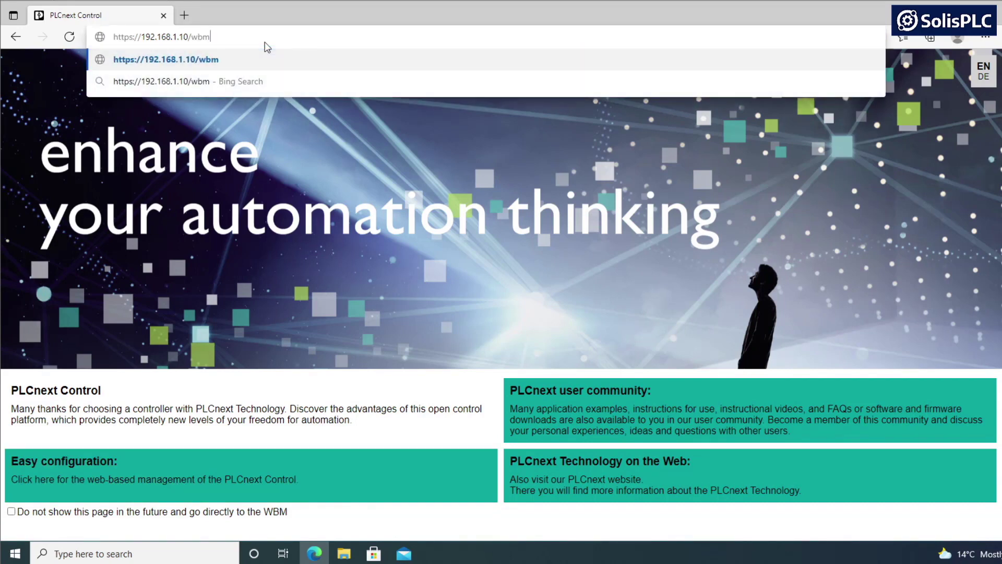
pyautogui.press('Return')
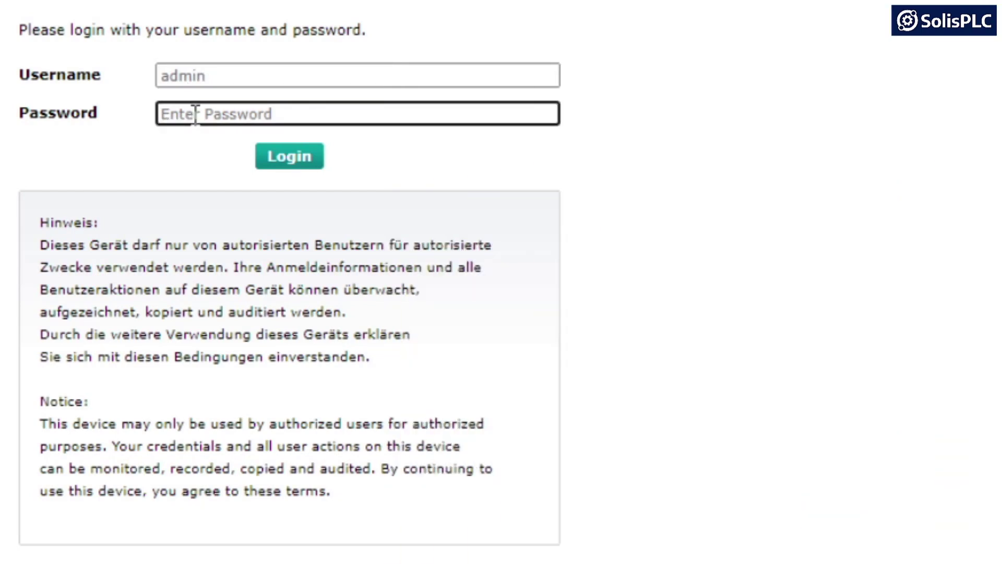
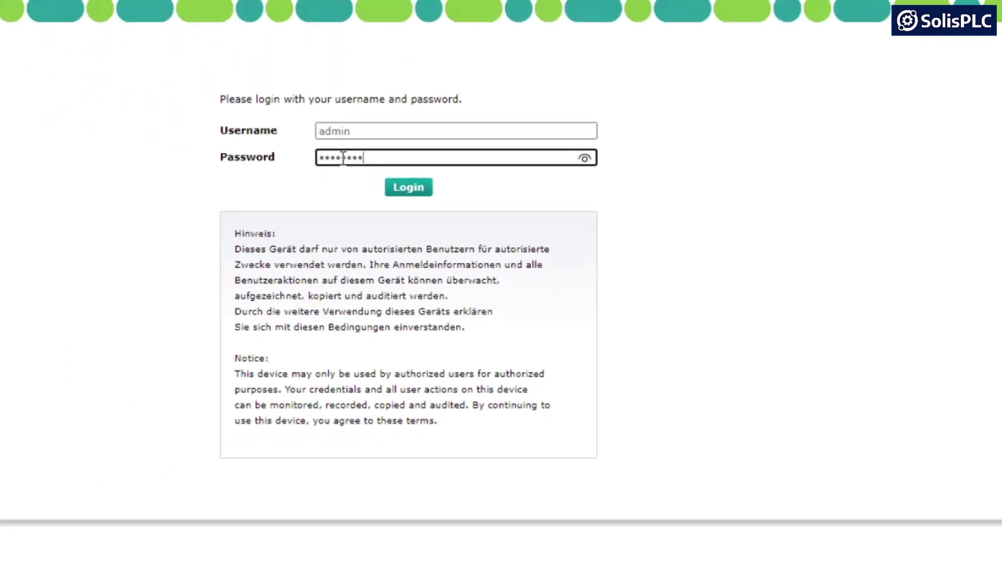
pyautogui.click(501, 212)
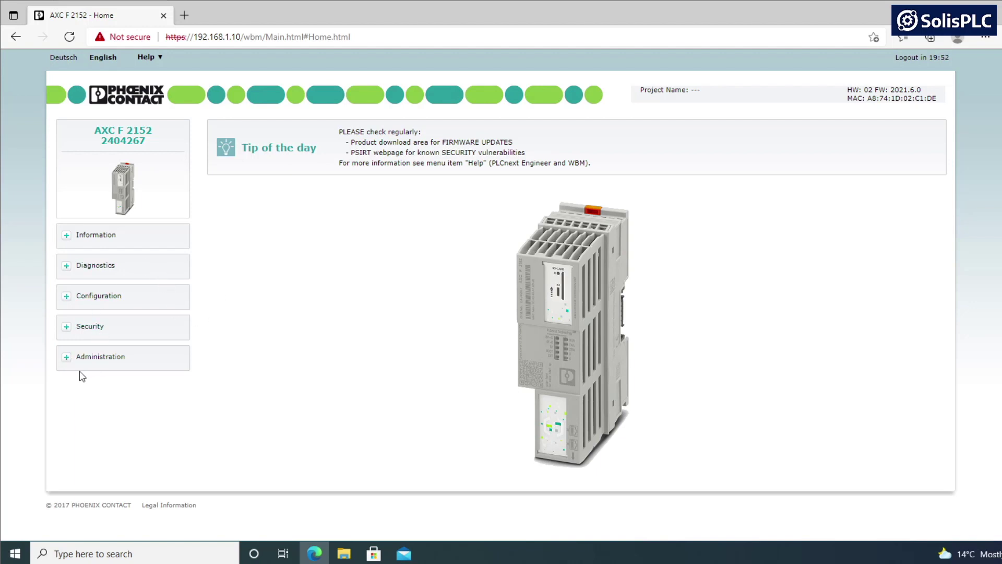
# Expand Information to check the hardware/firmware versions and MAC address, then expand Configuration.
pyautogui.click(65, 237)
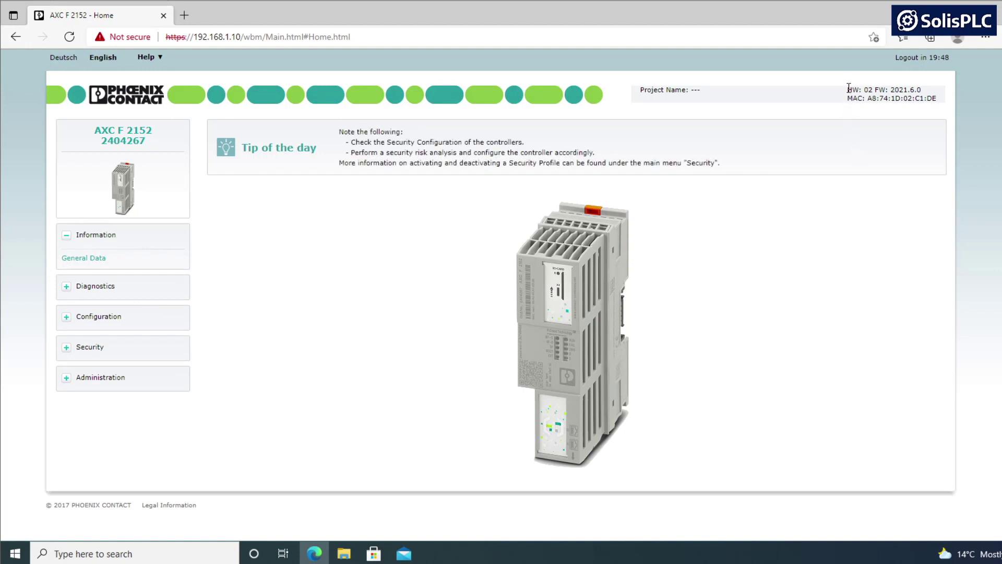
pyautogui.moveTo(847, 90); pyautogui.dragTo(928, 91)
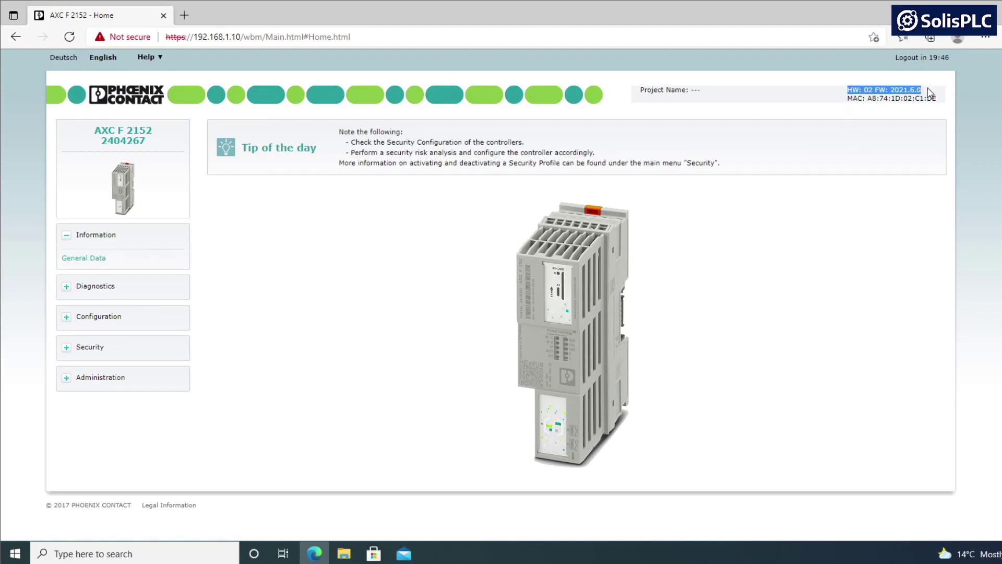
pyautogui.moveTo(849, 99); pyautogui.dragTo(938, 99)
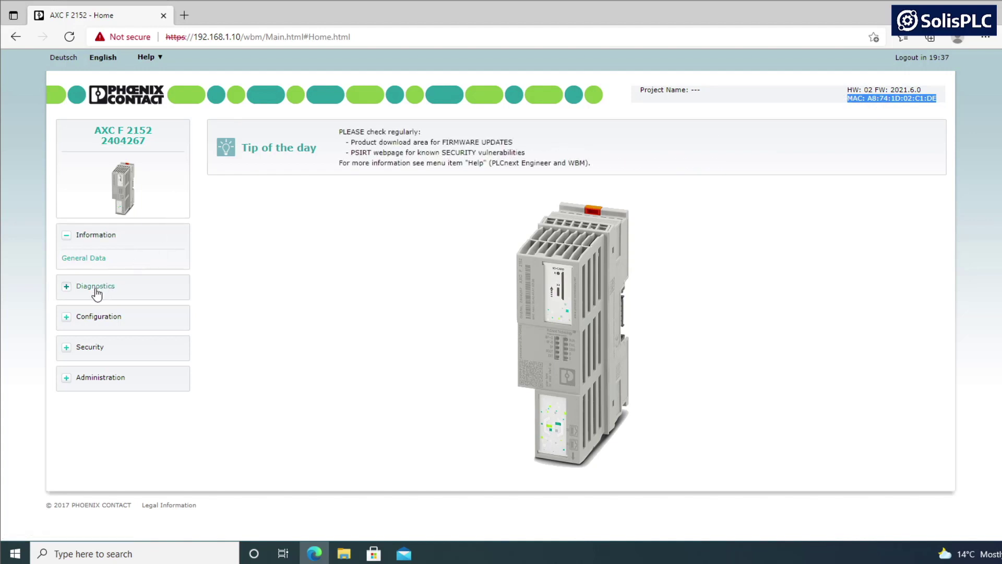
pyautogui.click(130, 321)
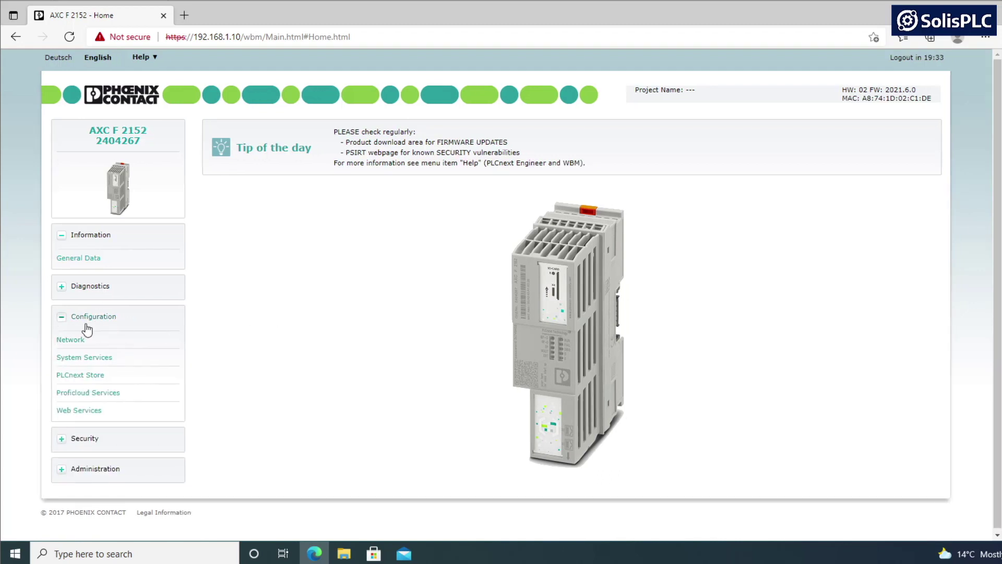
# Open the Network page and review LAN 1: IP 192.168.1.10, mask 255.255.255.0, gateway 192.168.1.1.
pyautogui.click(67, 340)
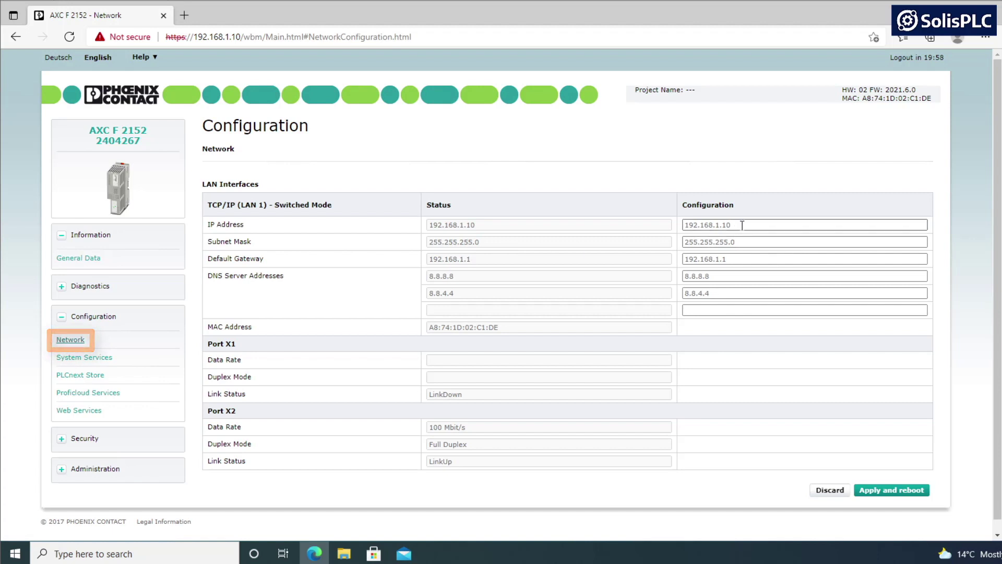
pyautogui.moveTo(740, 226); pyautogui.dragTo(654, 230)
pyautogui.moveTo(738, 241); pyautogui.dragTo(670, 245)
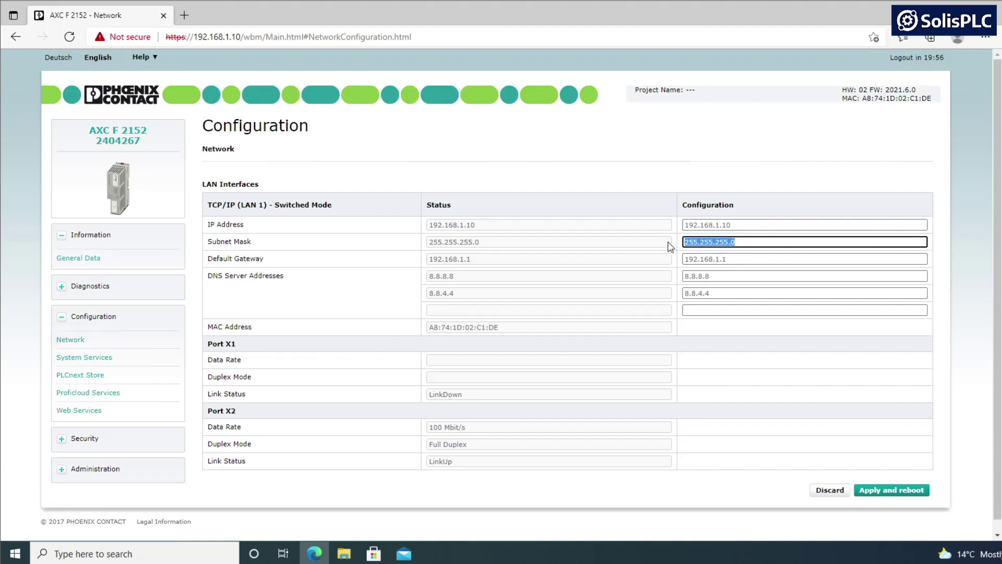
pyautogui.moveTo(732, 259); pyautogui.dragTo(661, 265)
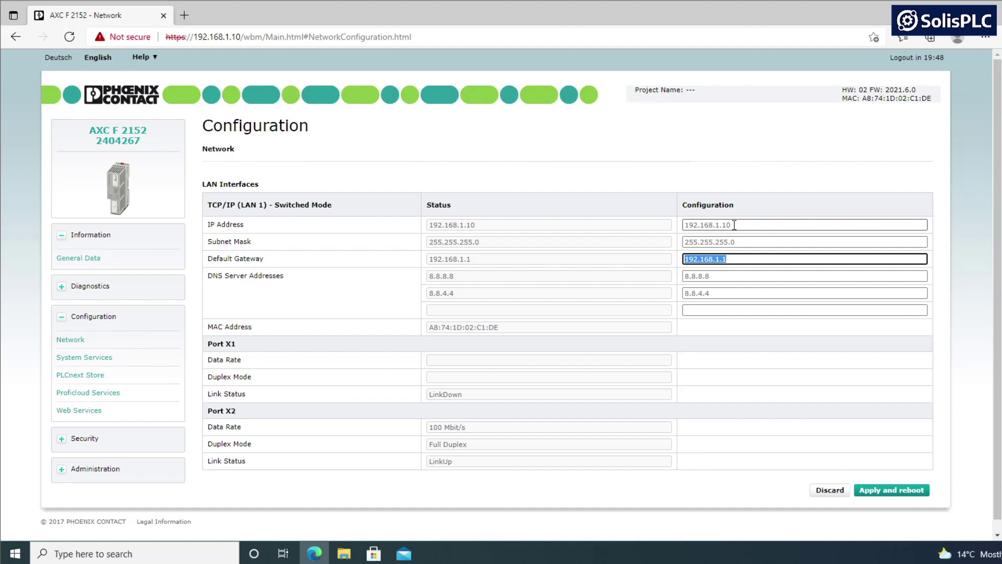
pyautogui.doubleClick(733, 225)
pyautogui.click(742, 224)
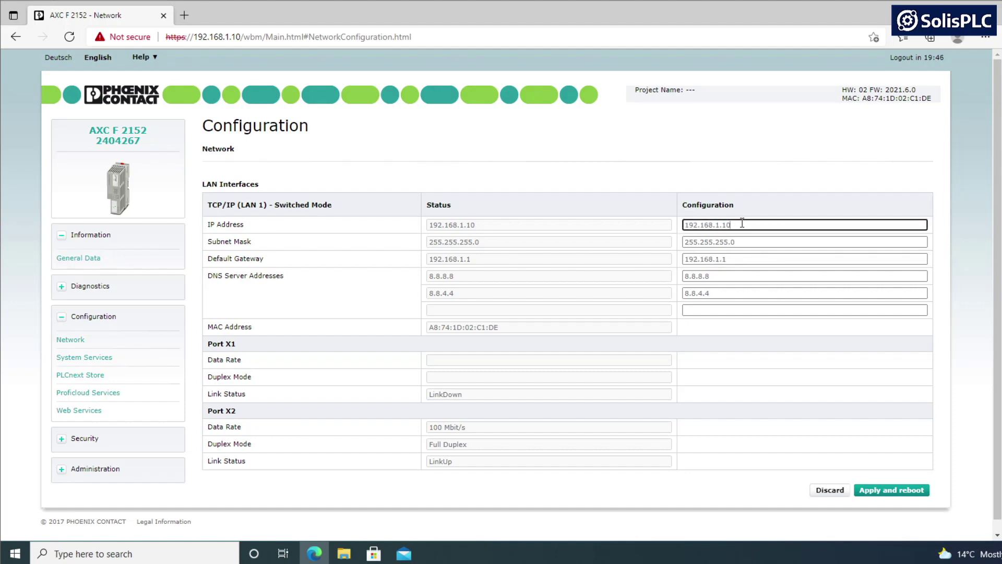
pyautogui.click(756, 213)
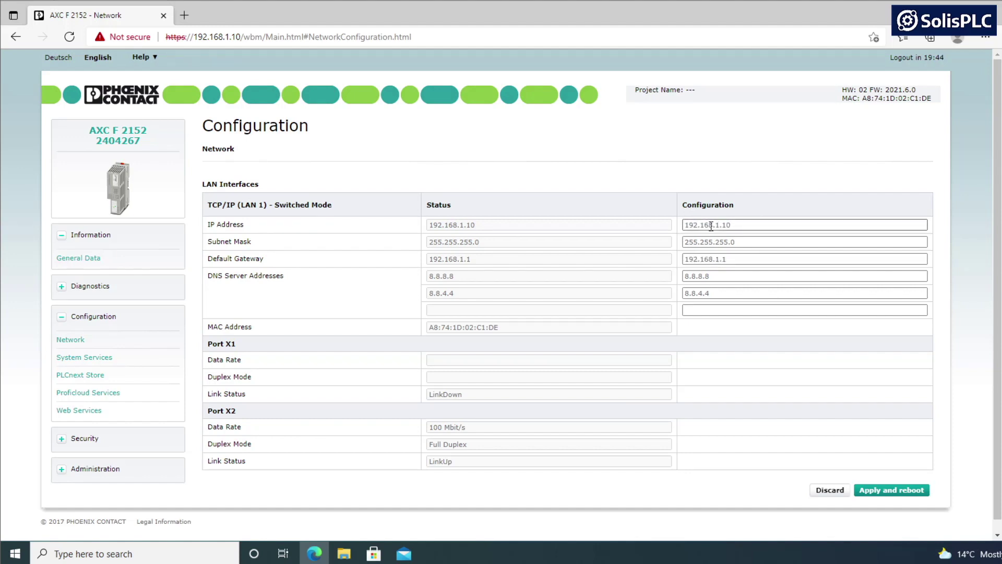